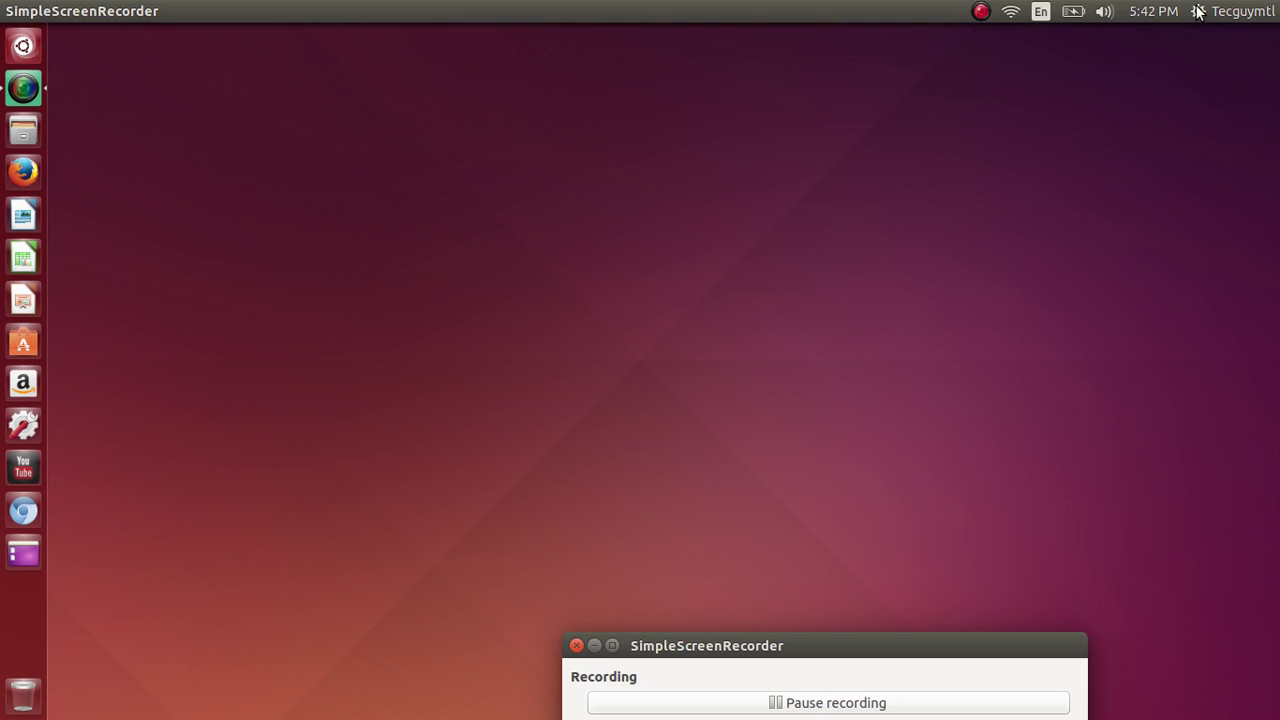
- Open the Appearance settings from the system settings
click(1197, 12)
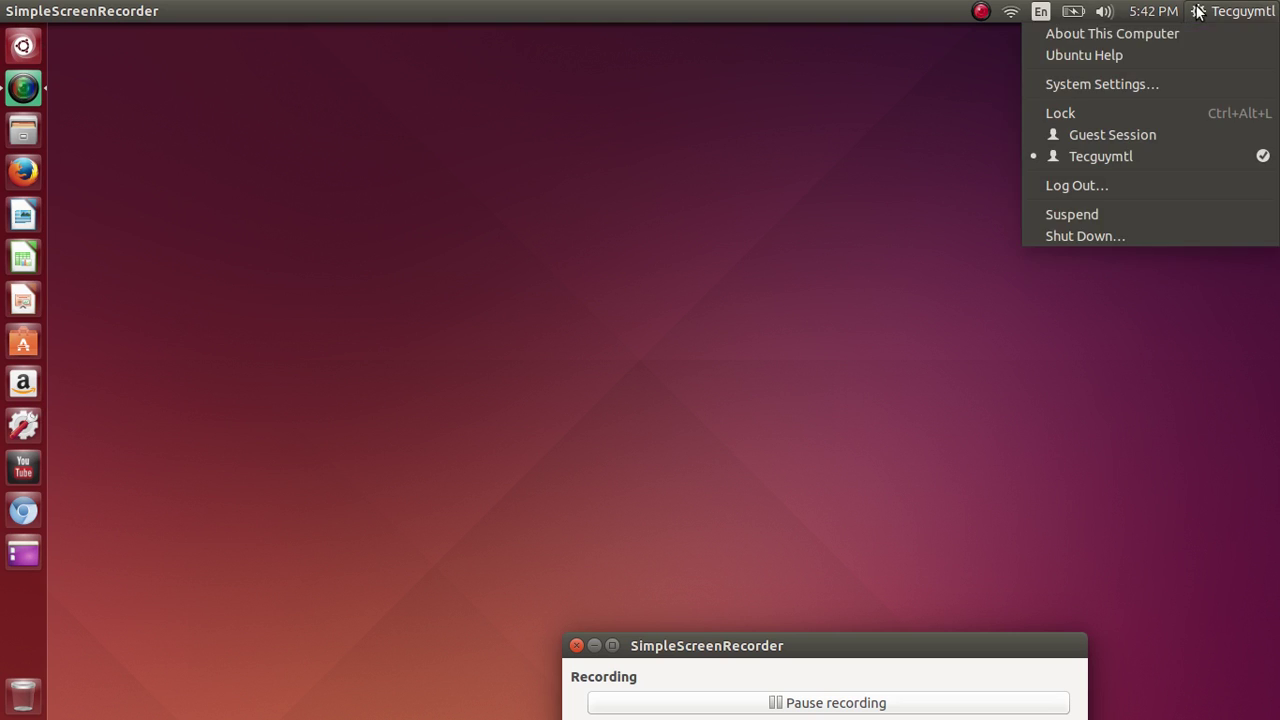
click(1188, 83)
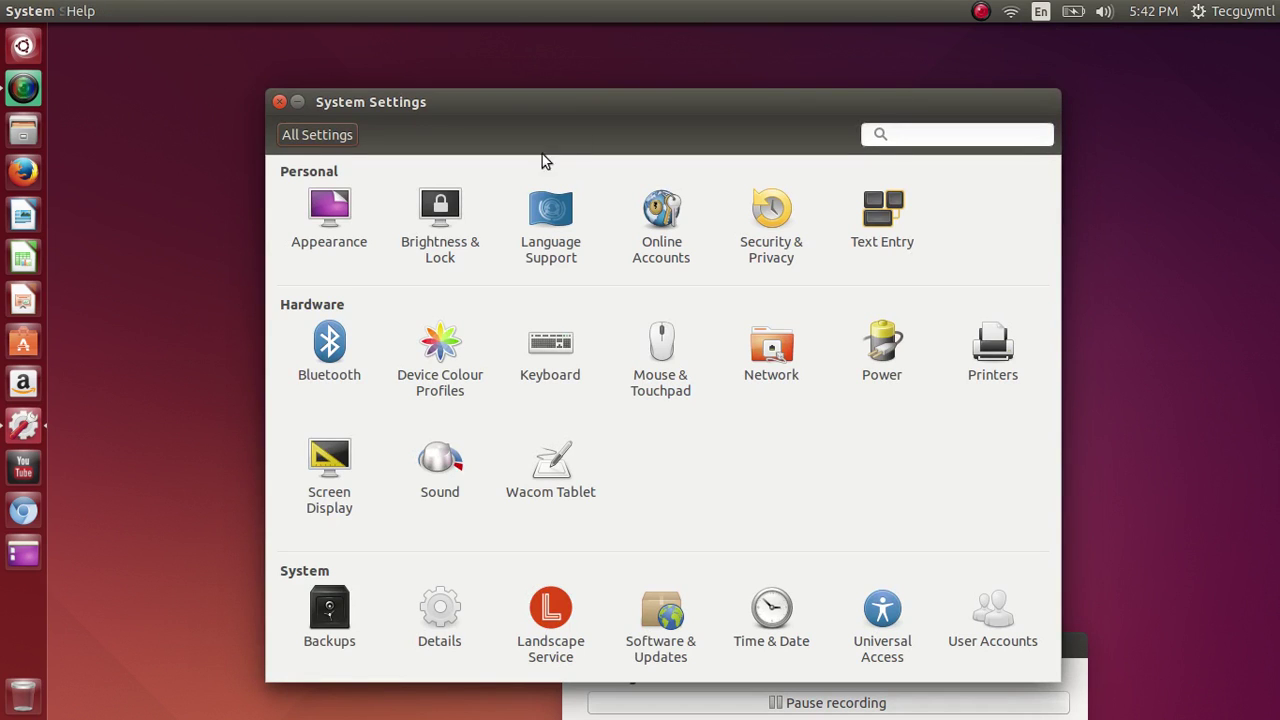
click(326, 210)
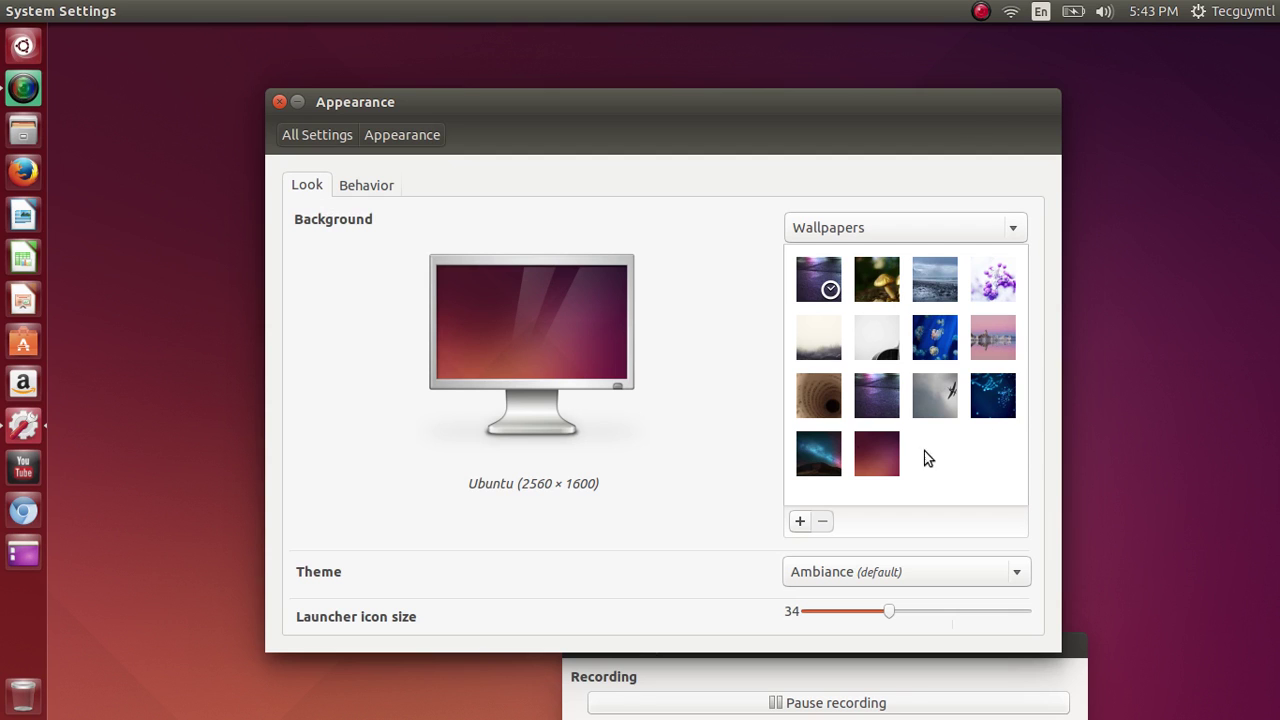
- Try the Backyard Mushrooms, Reflections, Water web and Forever wallpapers as the desktop background, moving the window aside to view them
click(886, 274)
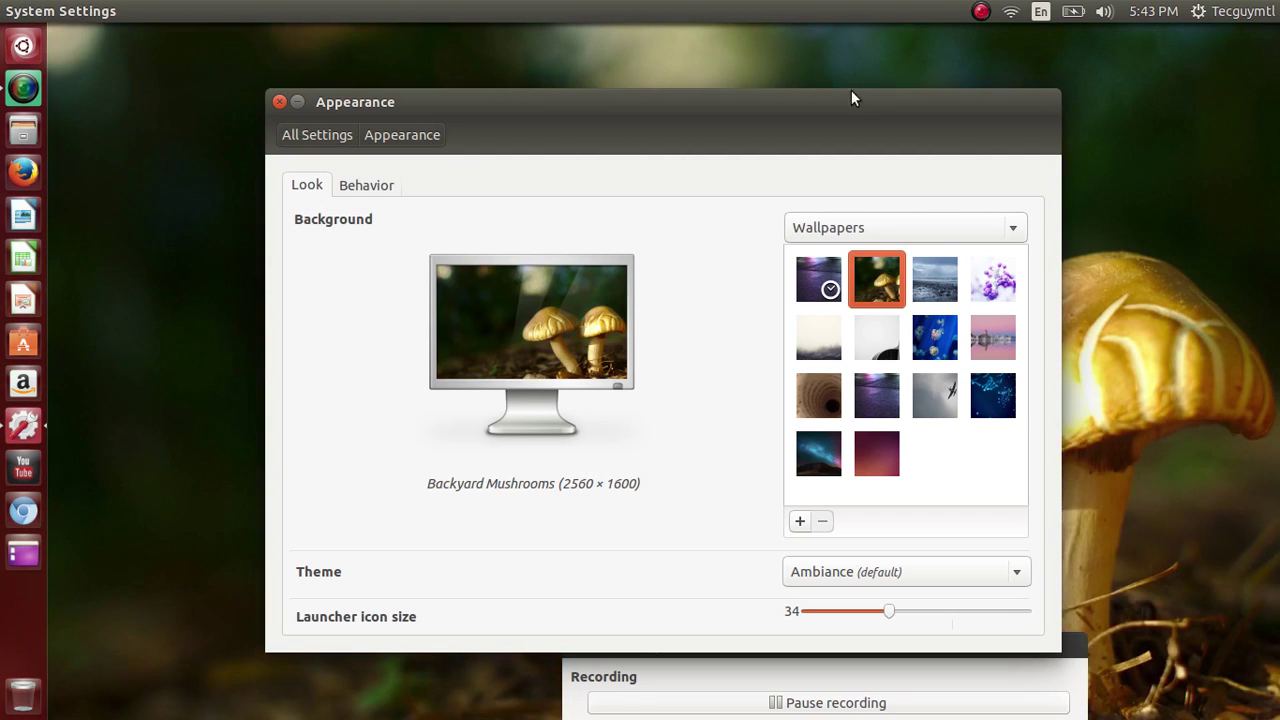
mouse_move(851, 103)
mouse_down()
mouse_move(681, 712)
mouse_move(823, 220)
mouse_move(815, 48)
mouse_move(680, 691)
mouse_move(845, 40)
mouse_move(717, 529)
mouse_move(706, 714)
mouse_move(836, 84)
mouse_up()
click(899, 213)
click(838, 326)
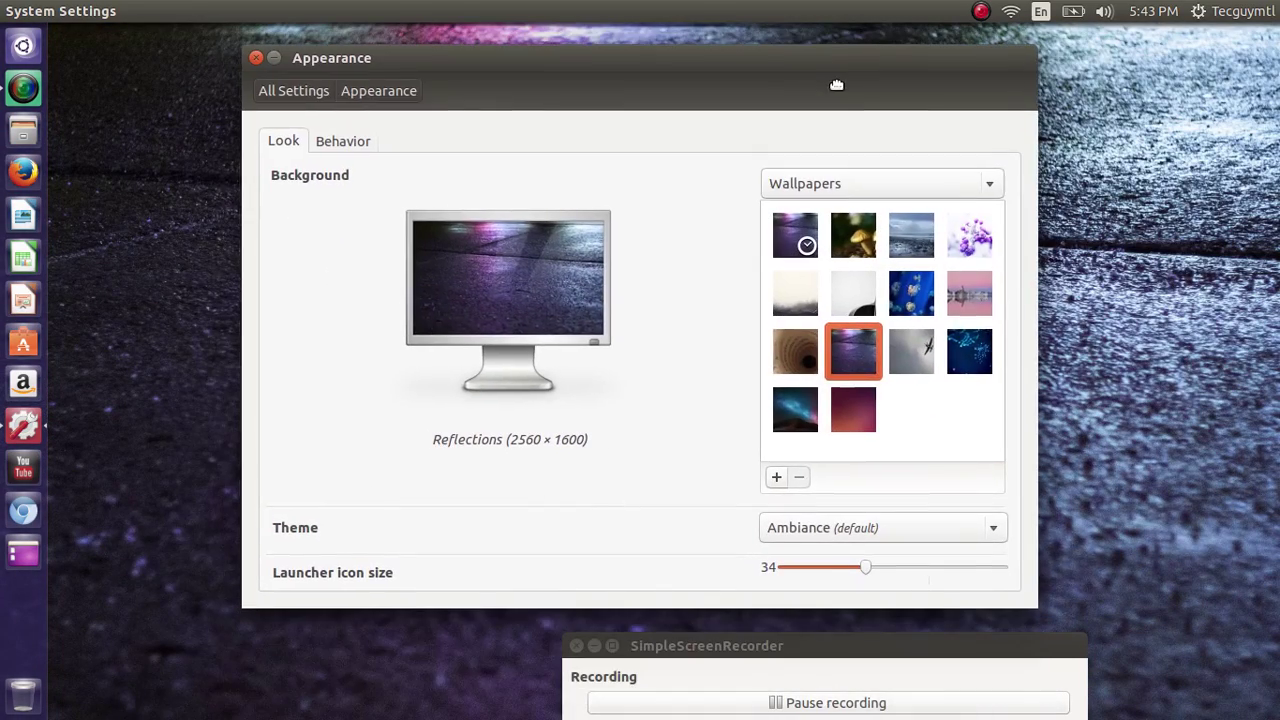
click(970, 355)
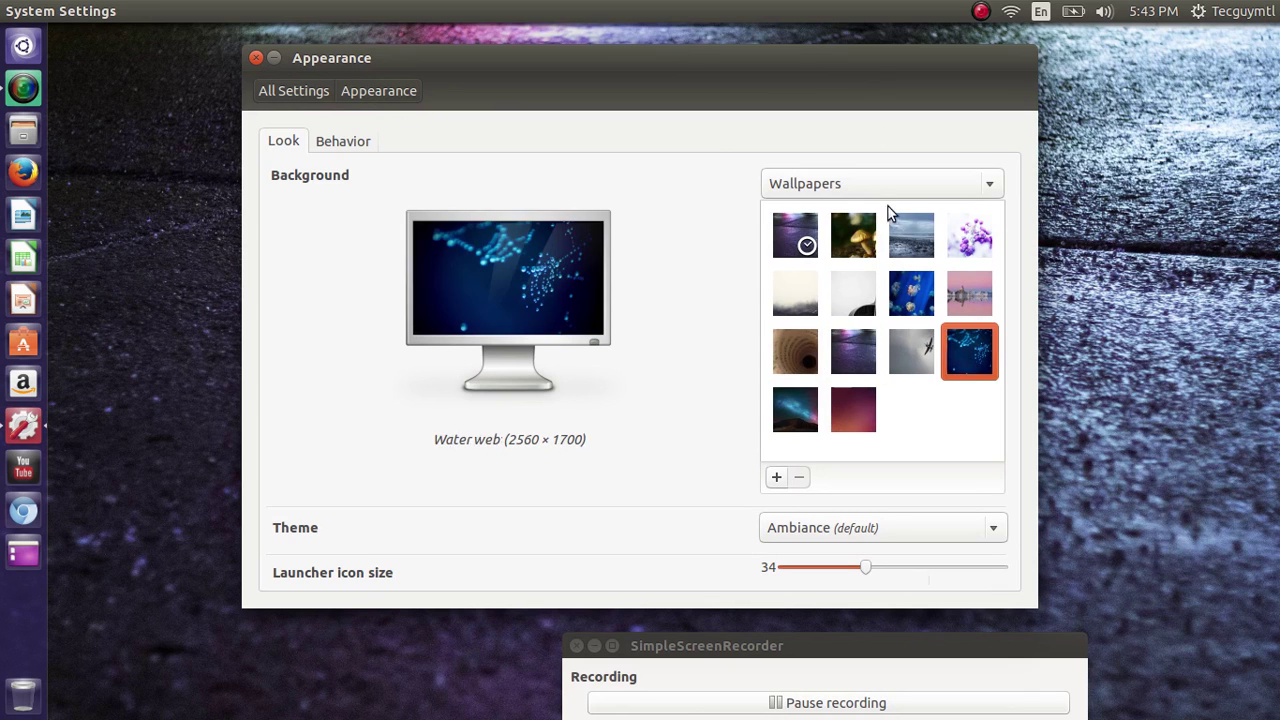
drag(871, 54, 914, 37)
click(850, 395)
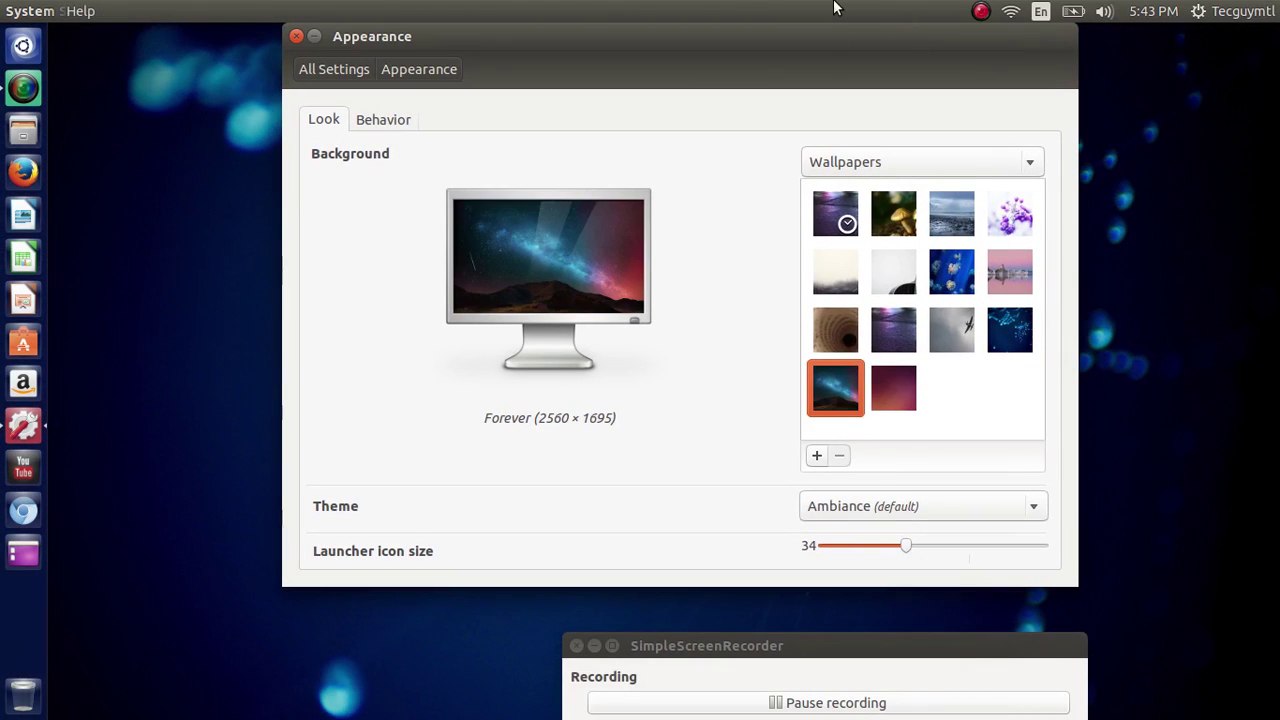
mouse_move(823, 67)
mouse_down()
mouse_move(760, 679)
mouse_move(811, 49)
mouse_up()
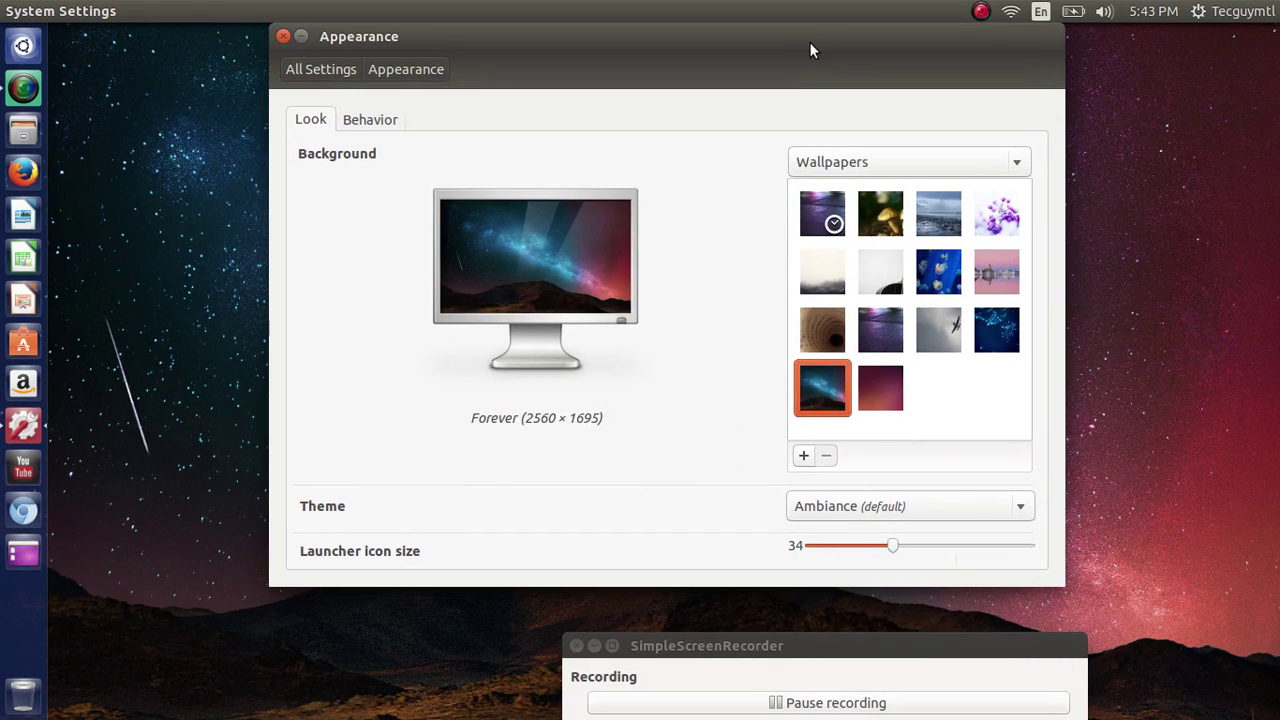
- Browse the Downloads, Documents, Pictures and Desktop folders for more background pictures, and leave without adding any
click(803, 457)
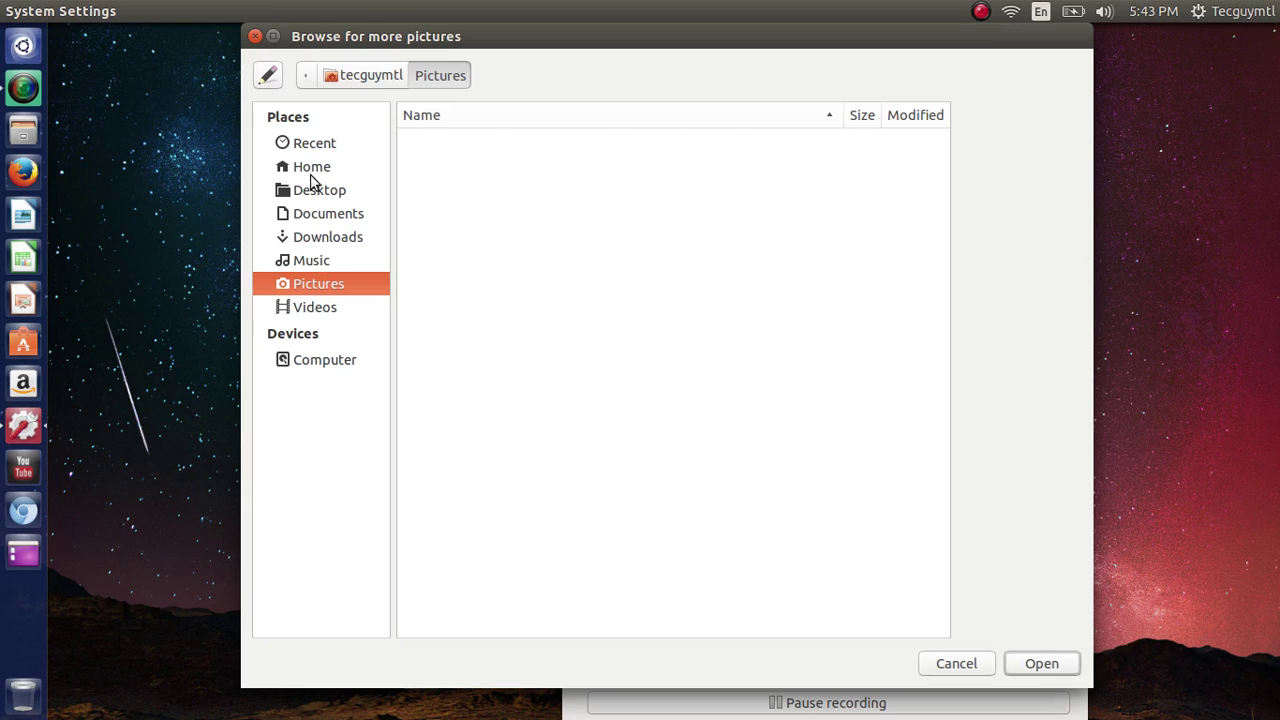
click(327, 248)
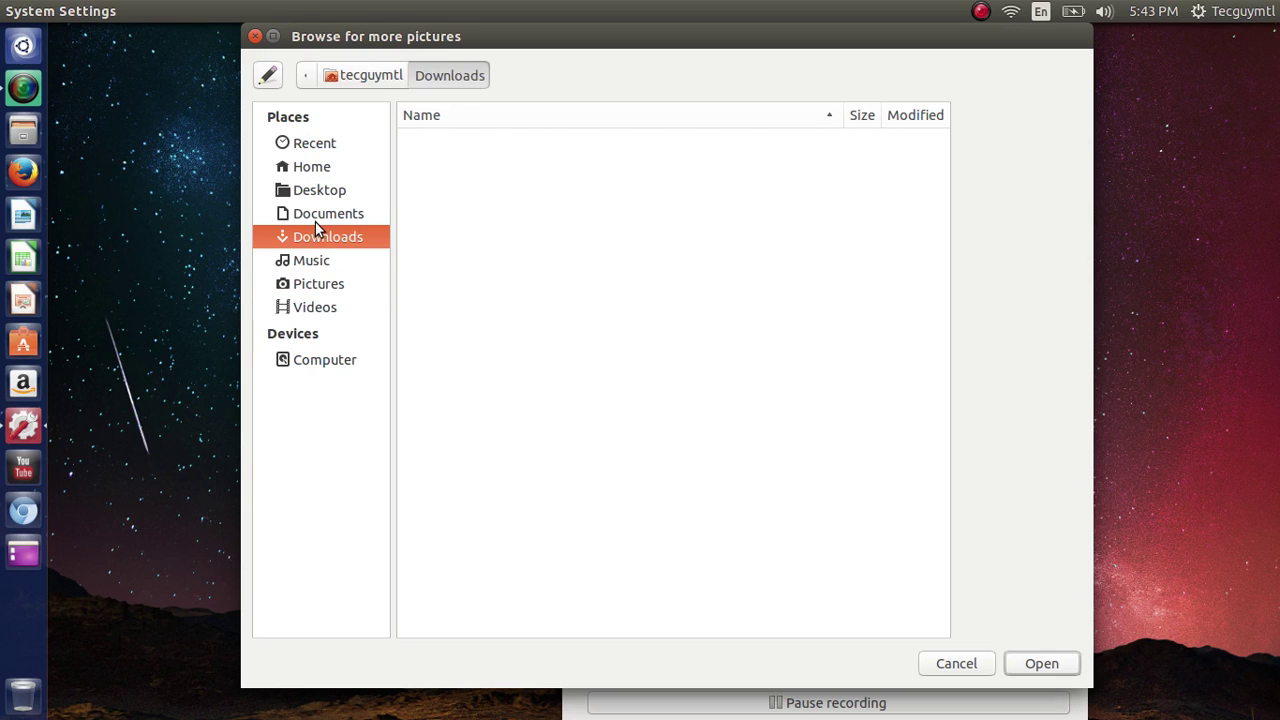
click(315, 218)
click(317, 288)
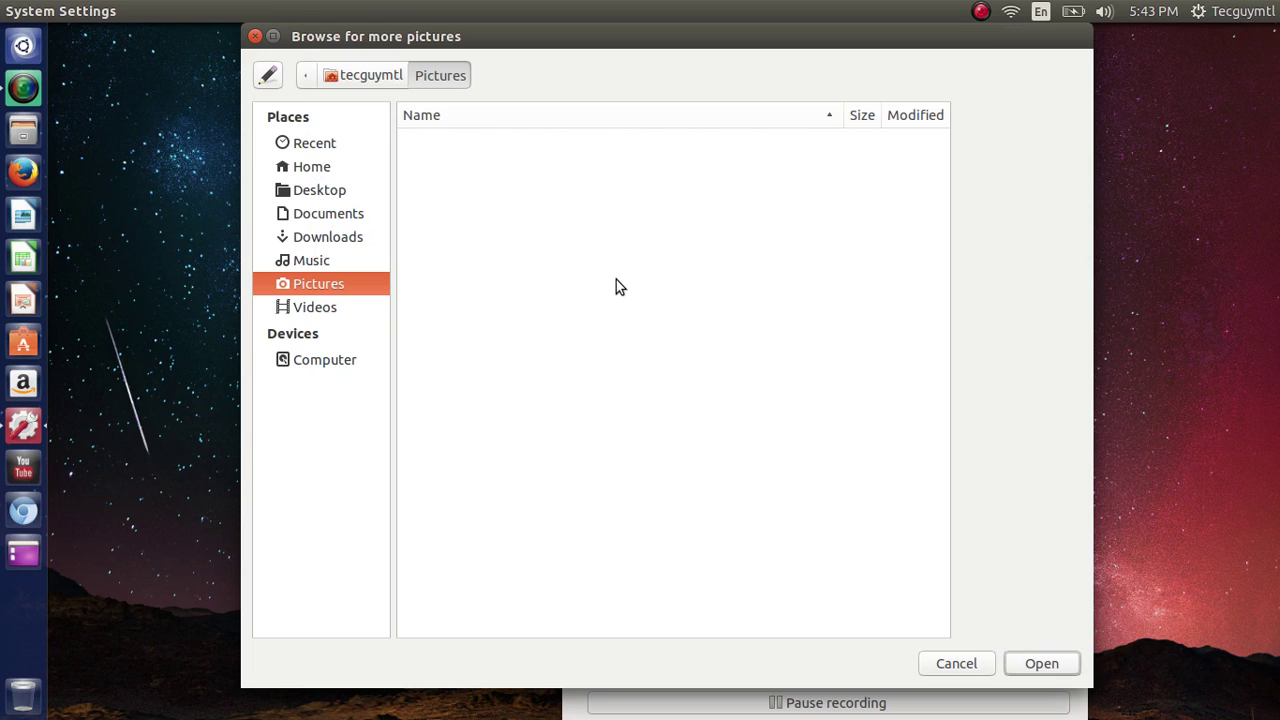
click(330, 195)
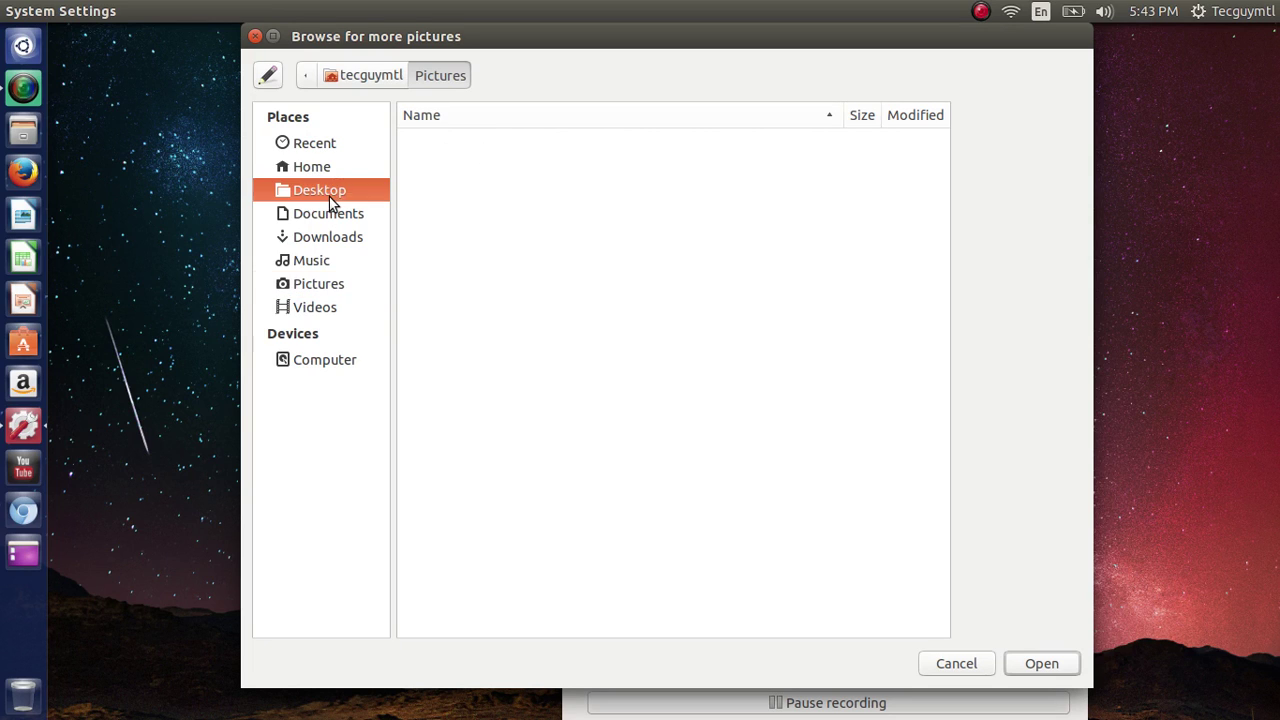
click(320, 284)
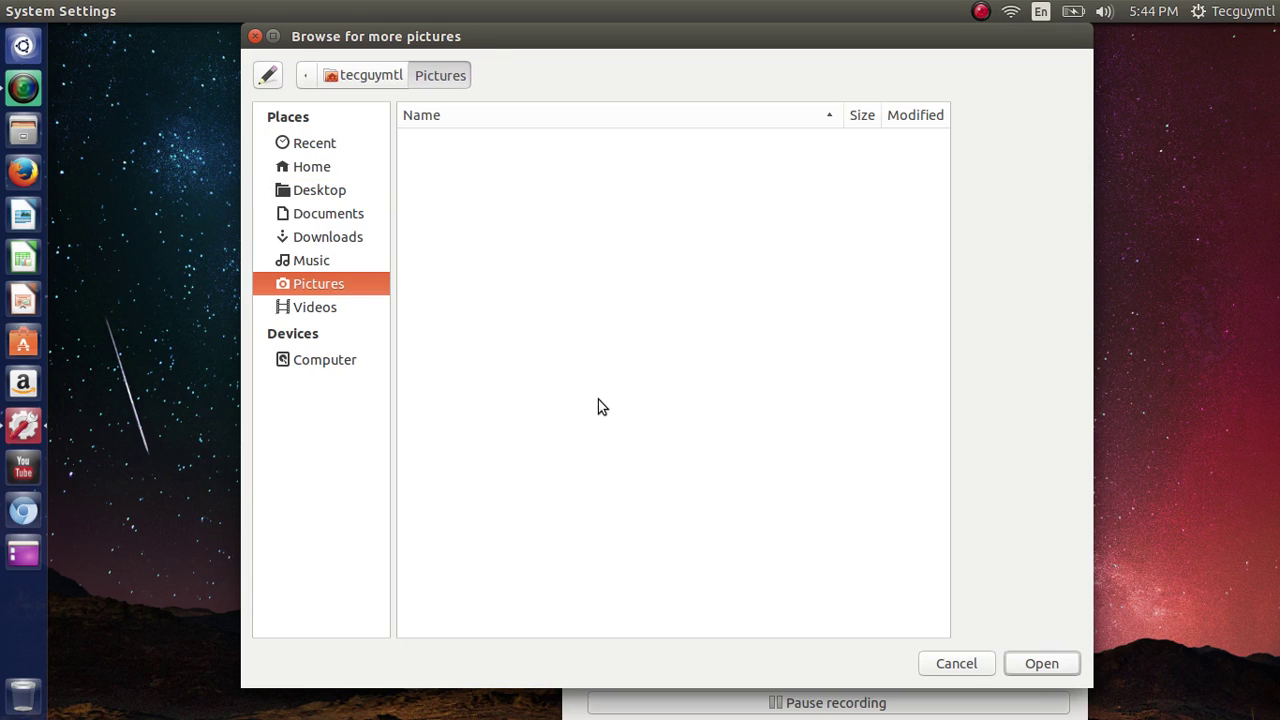
click(956, 664)
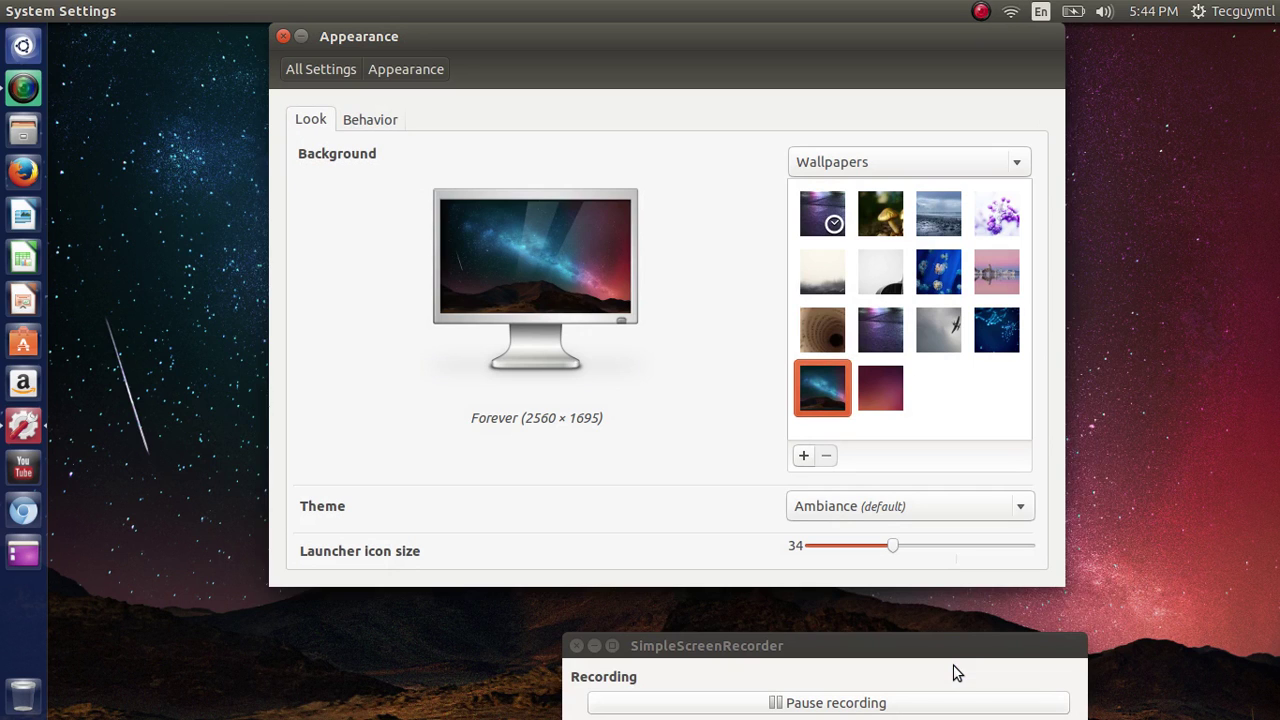
- Set the desktop background to the Ubuntu wallpaper
click(890, 400)
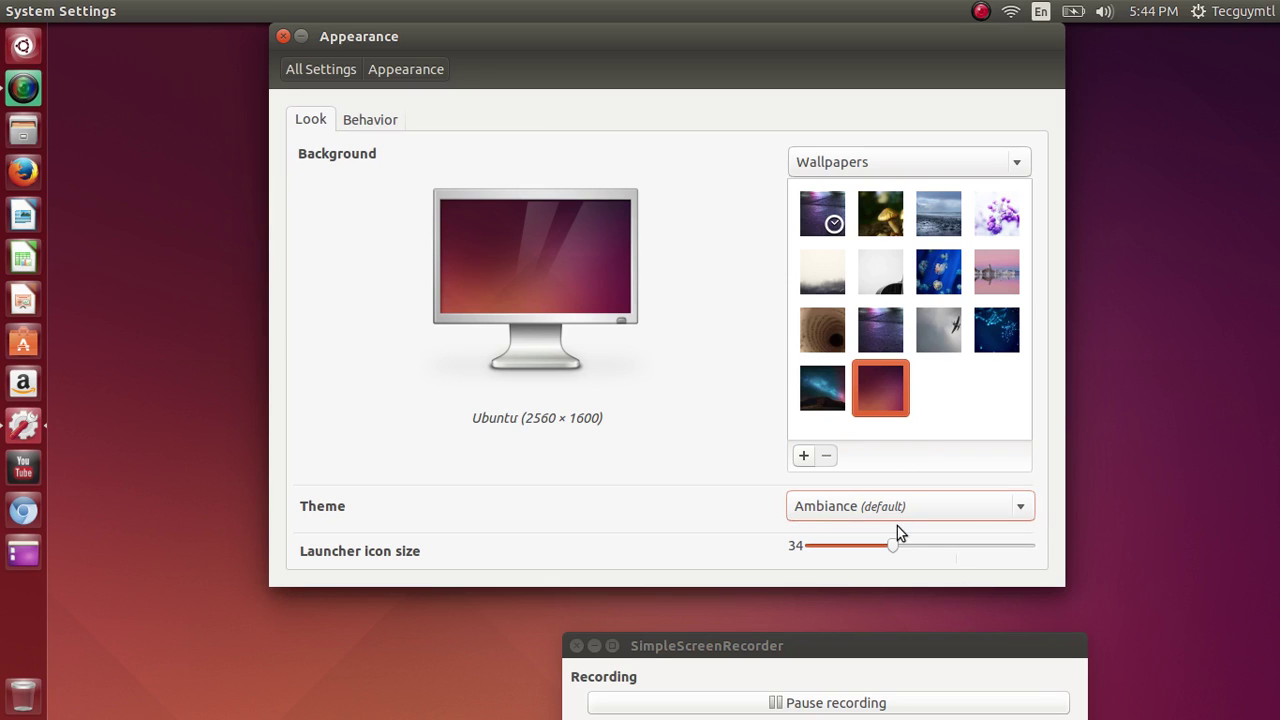
- Try the Radiance and High Contrast themes, and set the theme back to Ambiance
click(897, 497)
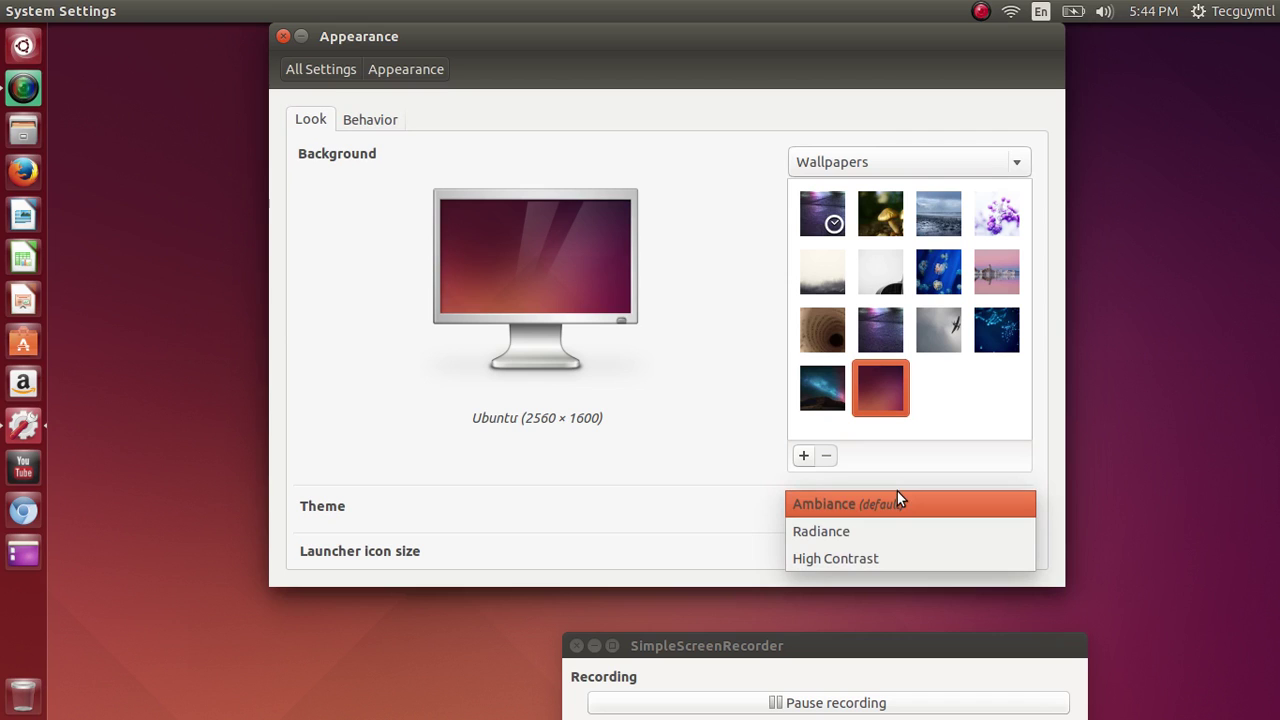
click(897, 535)
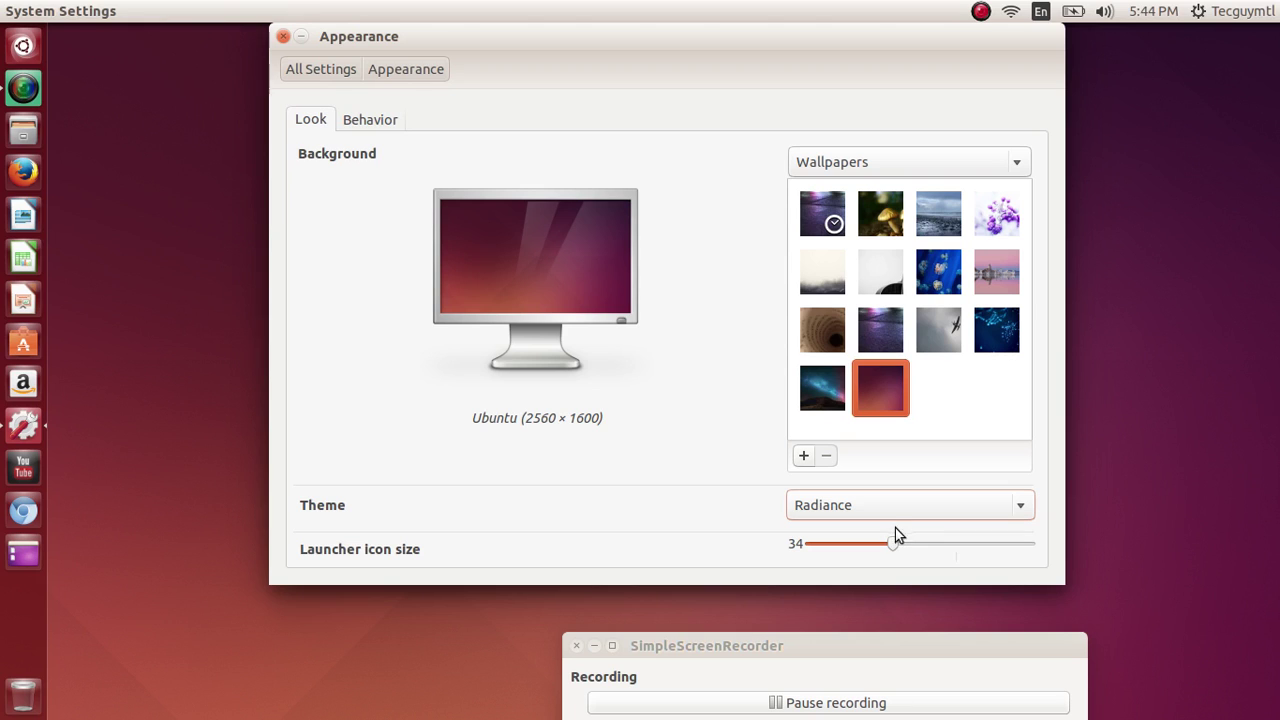
click(897, 507)
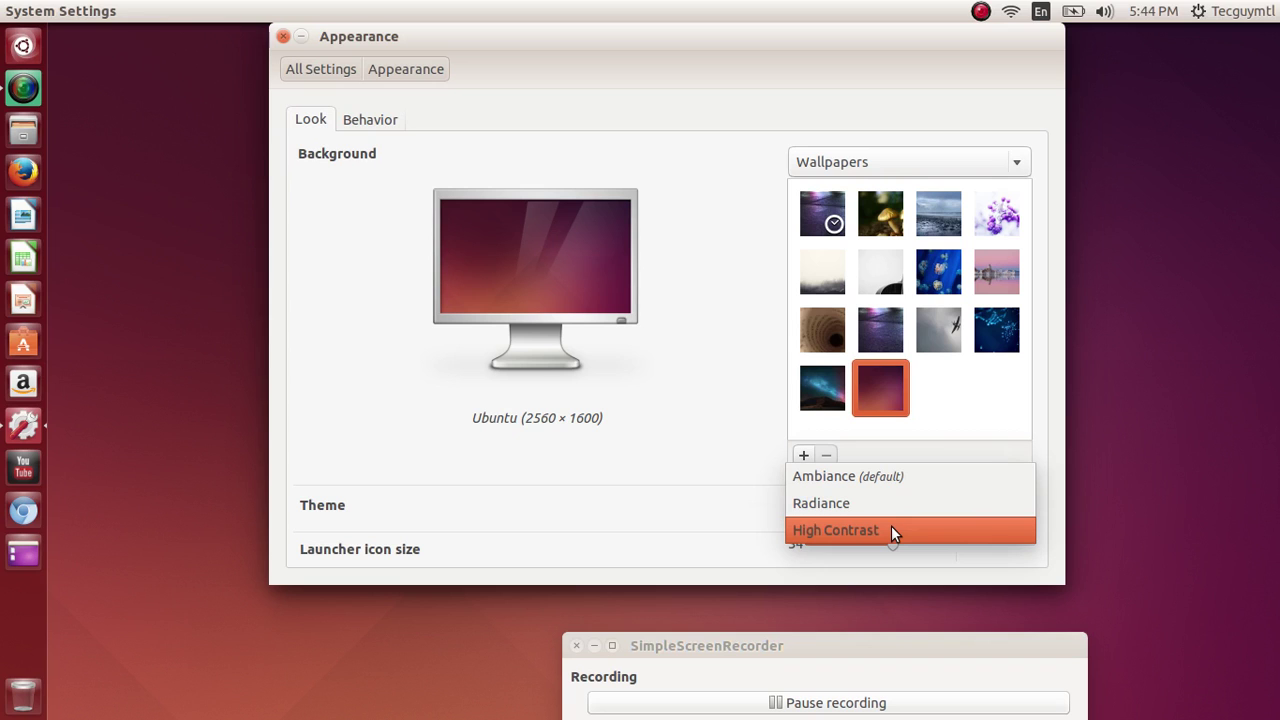
click(892, 528)
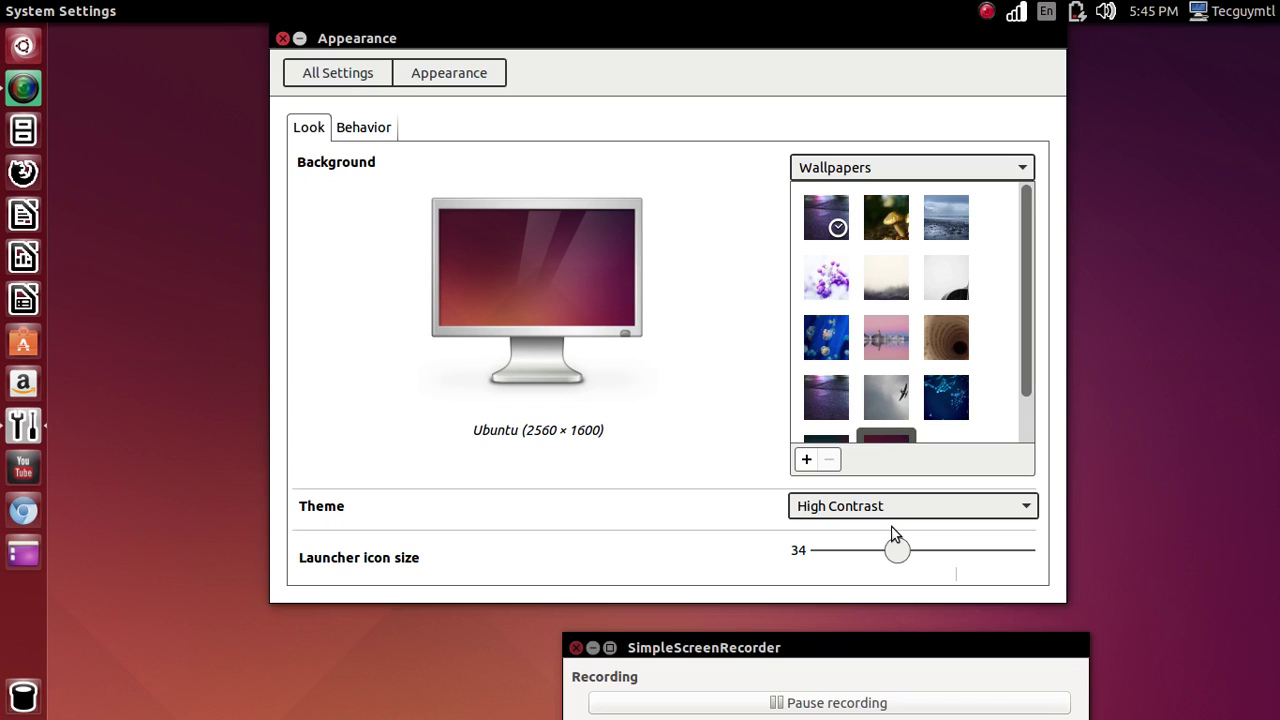
click(914, 510)
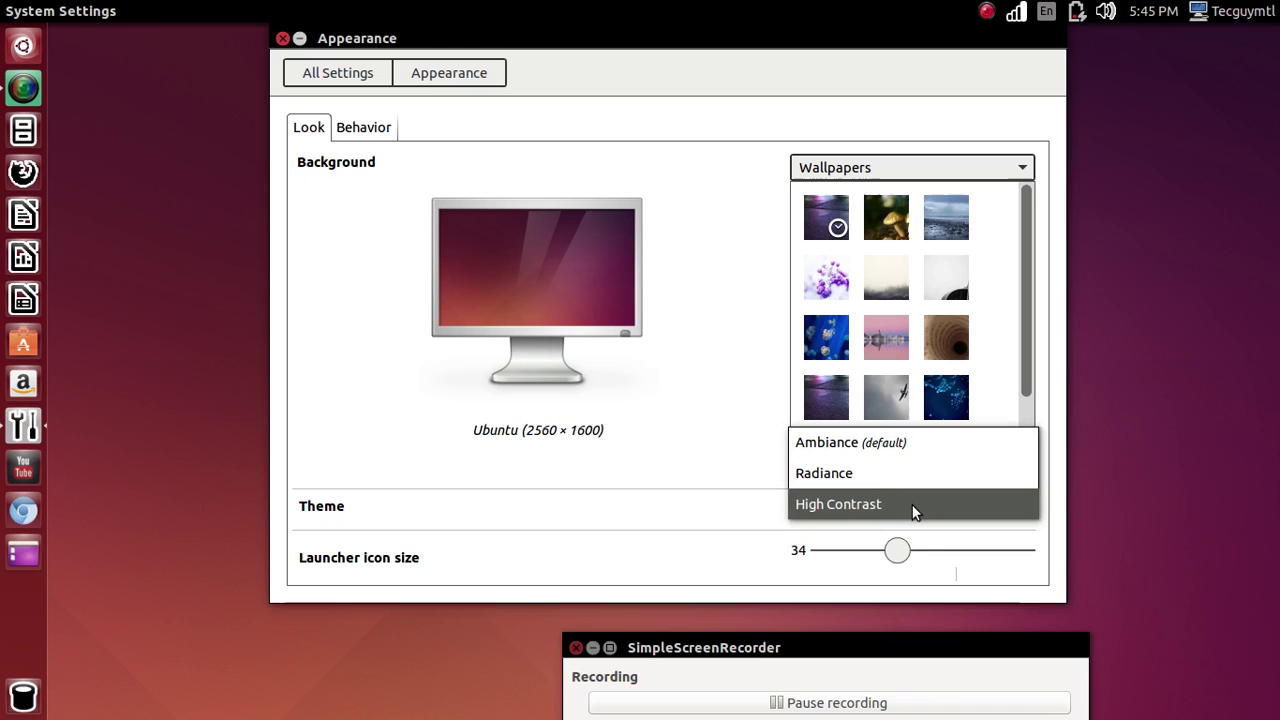
click(895, 438)
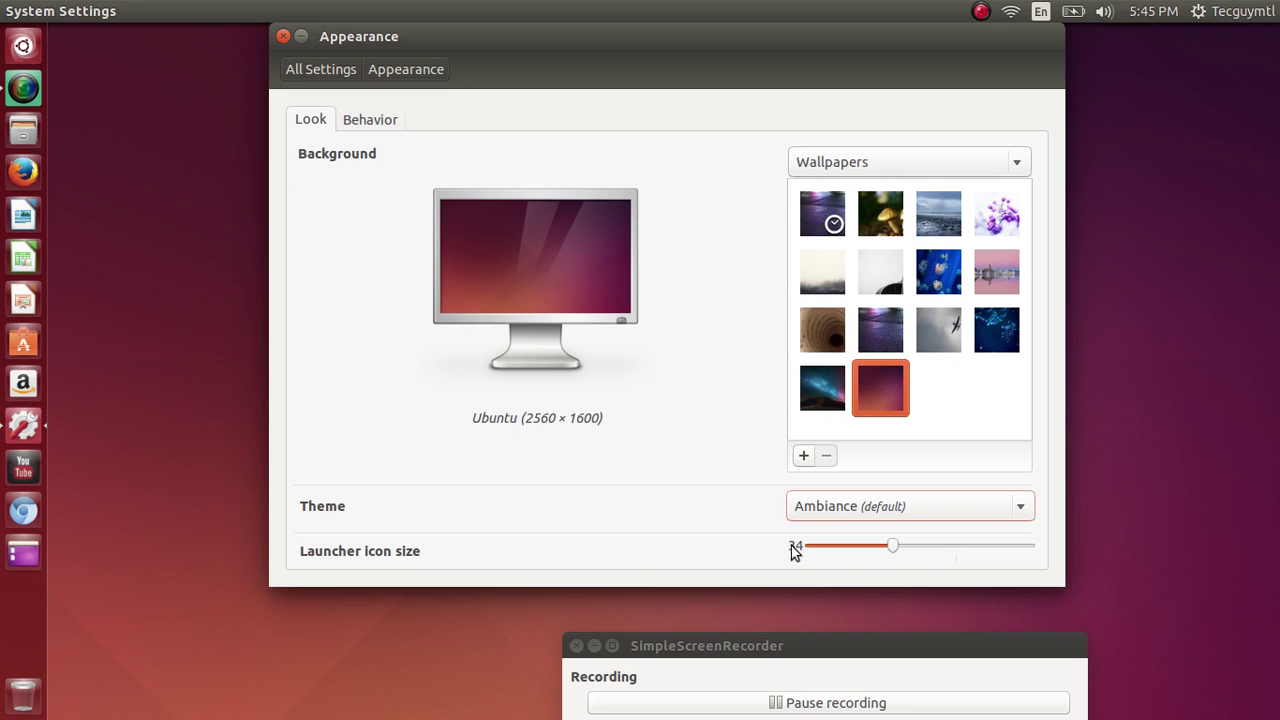
- Try launcher icon sizes of 42 and 48, and set the size to 32
drag(893, 547, 930, 549)
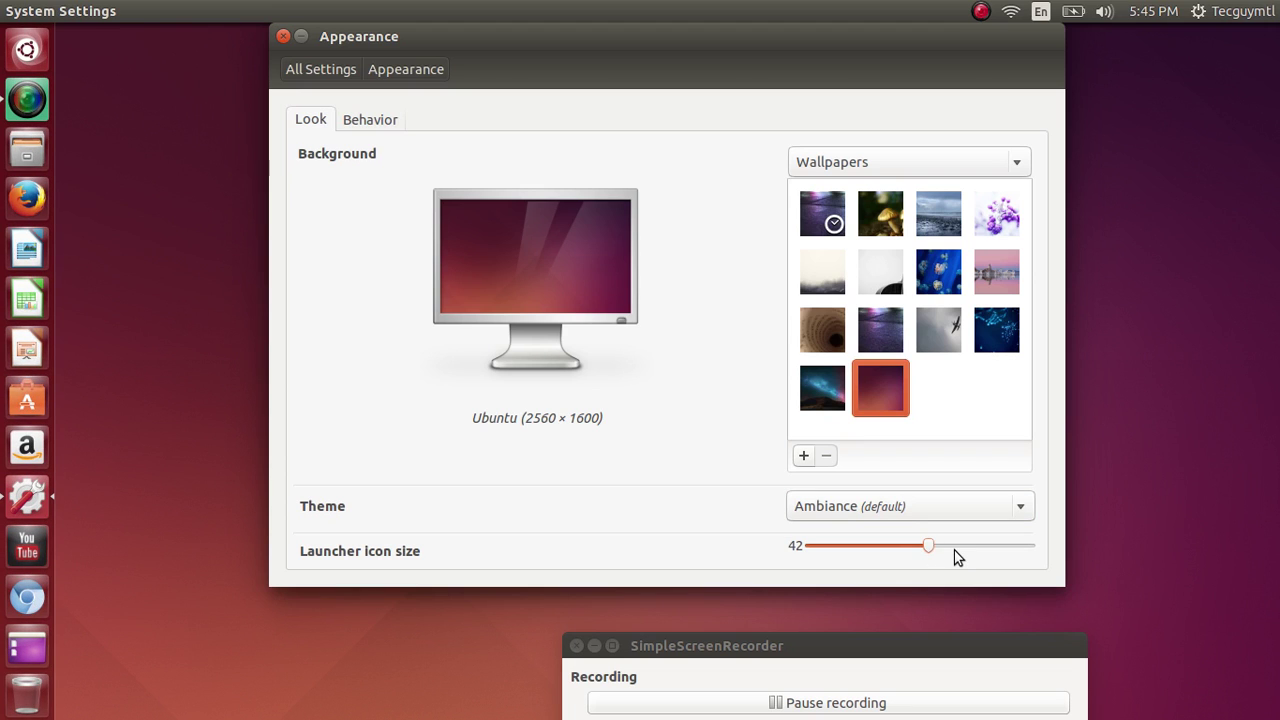
click(954, 550)
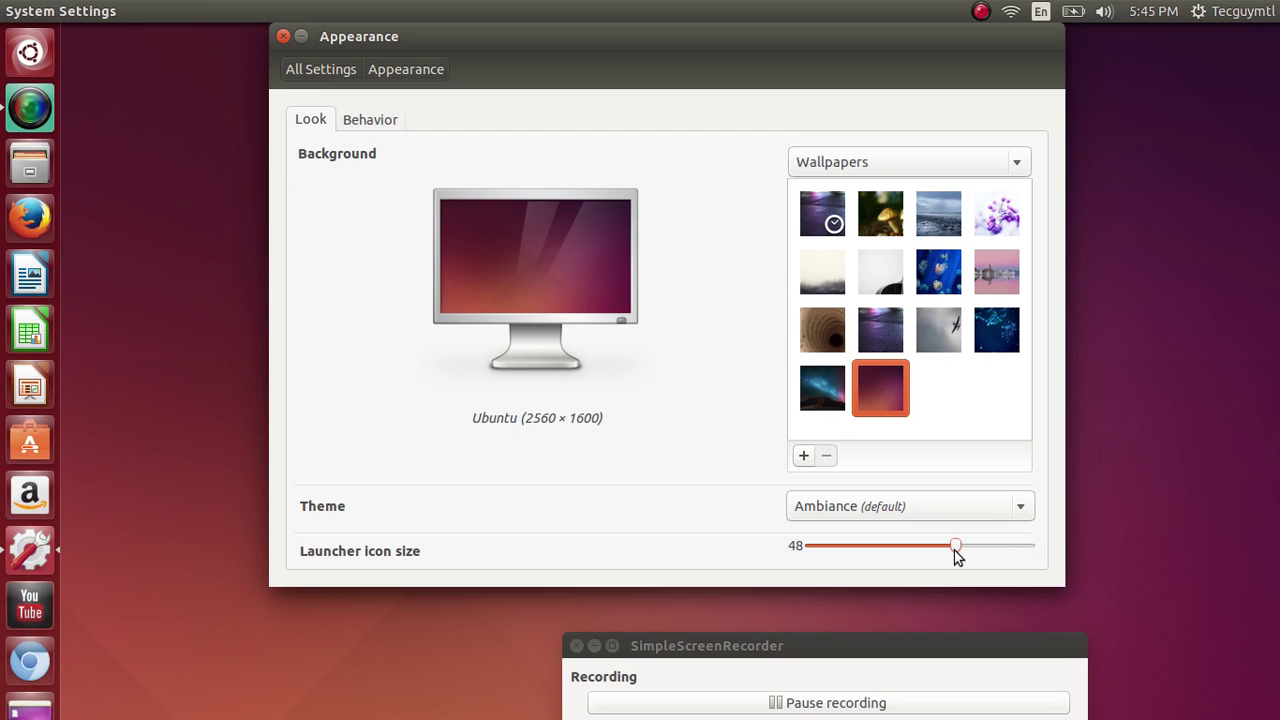
click(886, 546)
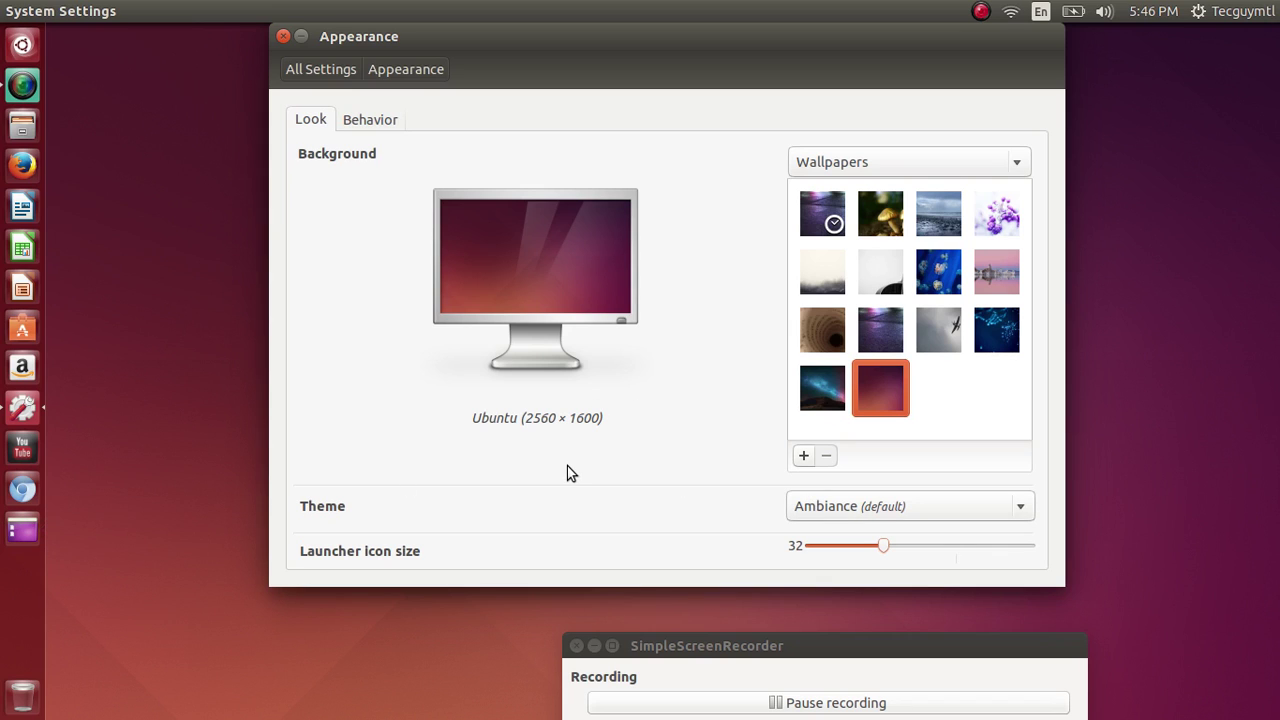
- Turn on auto-hide for the launcher in the Behavior settings and test revealing it from the screen's top left corner
click(389, 129)
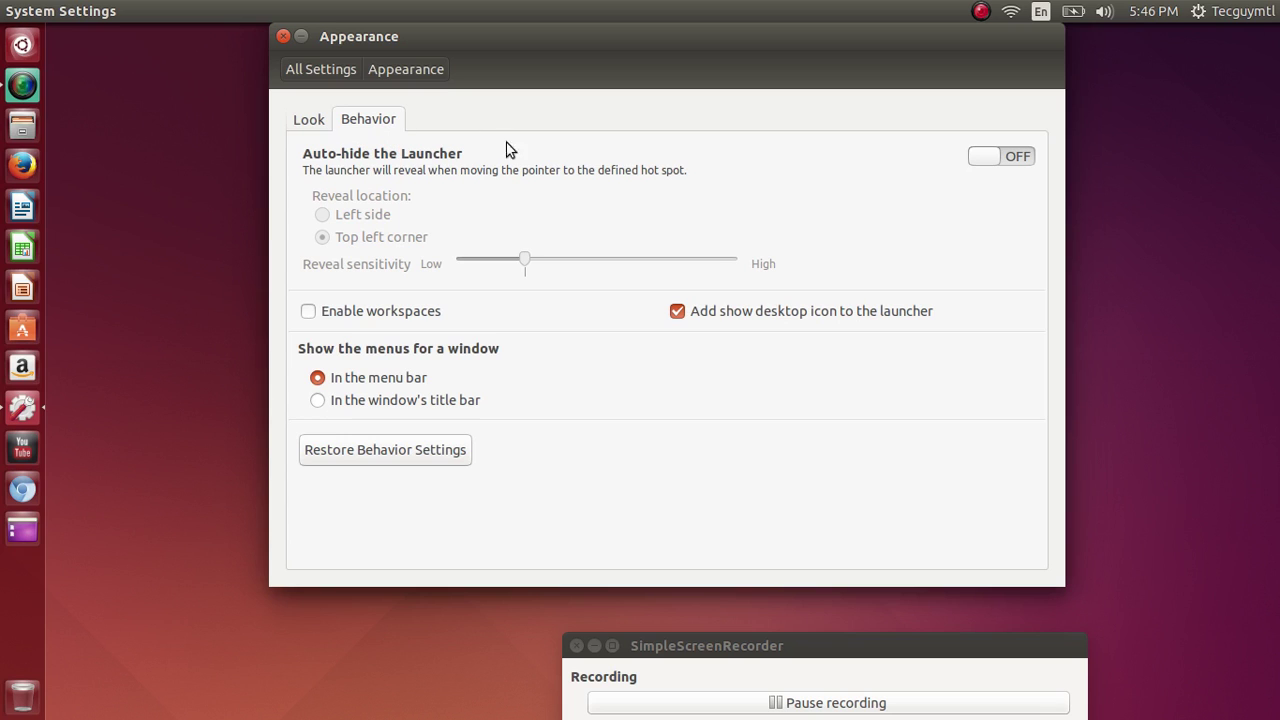
click(1019, 152)
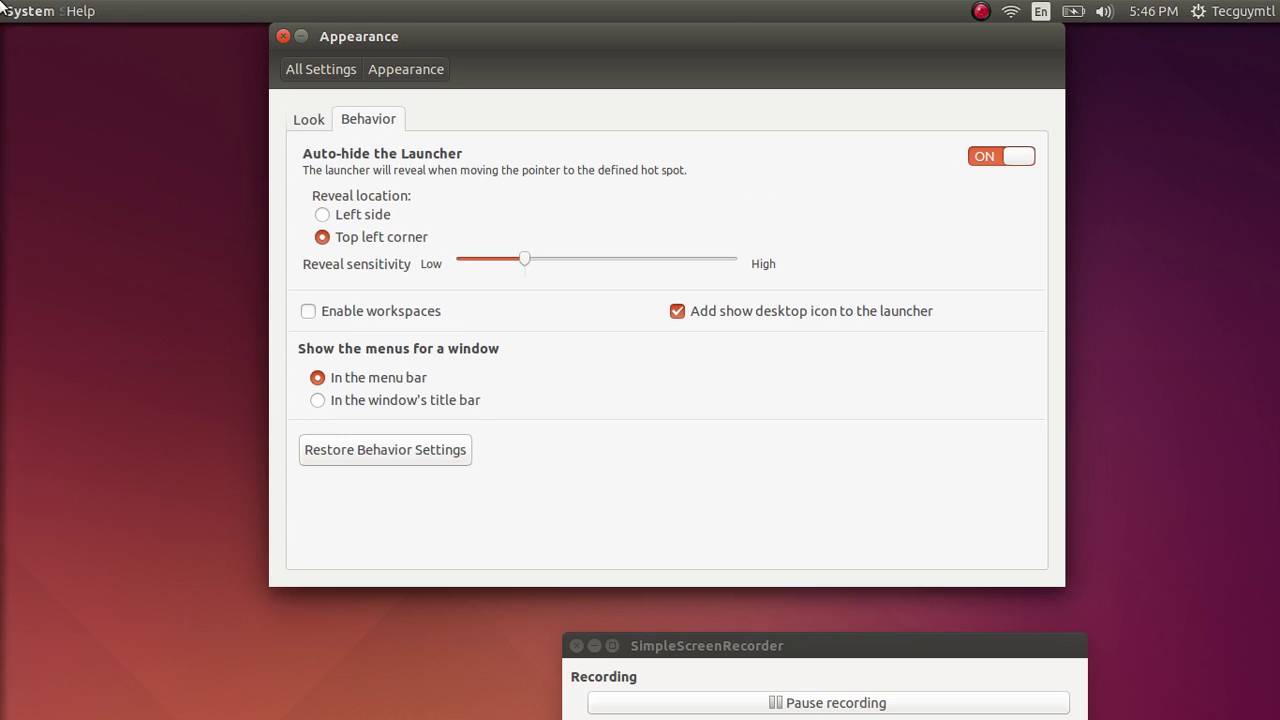
mouse_move(2, 2)
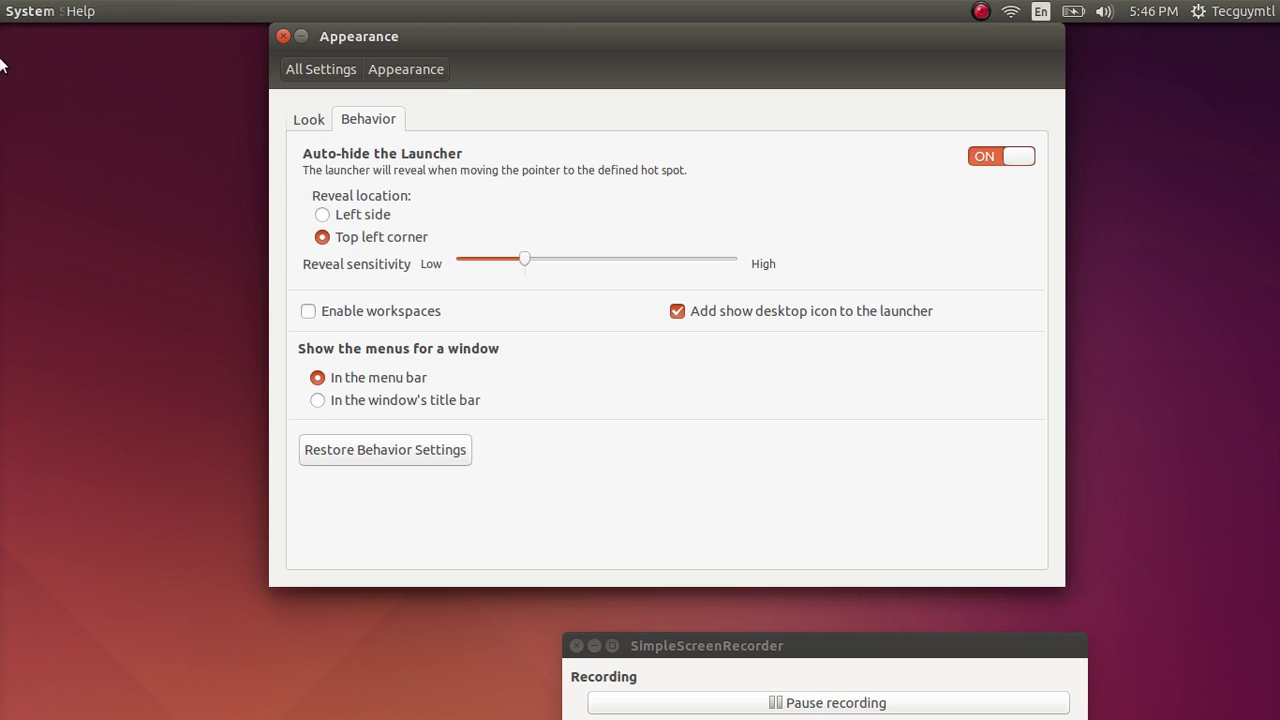
- Compare the launcher's Left side and Top left corner reveal locations, keep Left side, and return to the Look settings
click(322, 216)
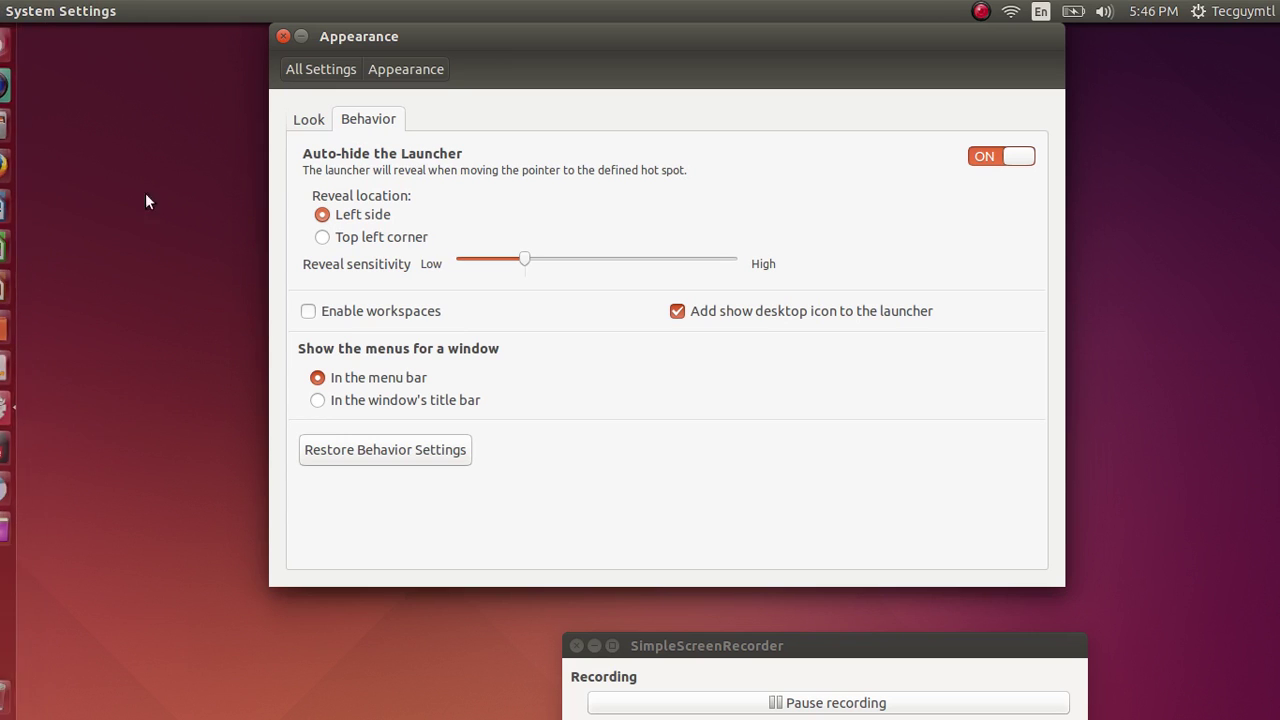
click(376, 241)
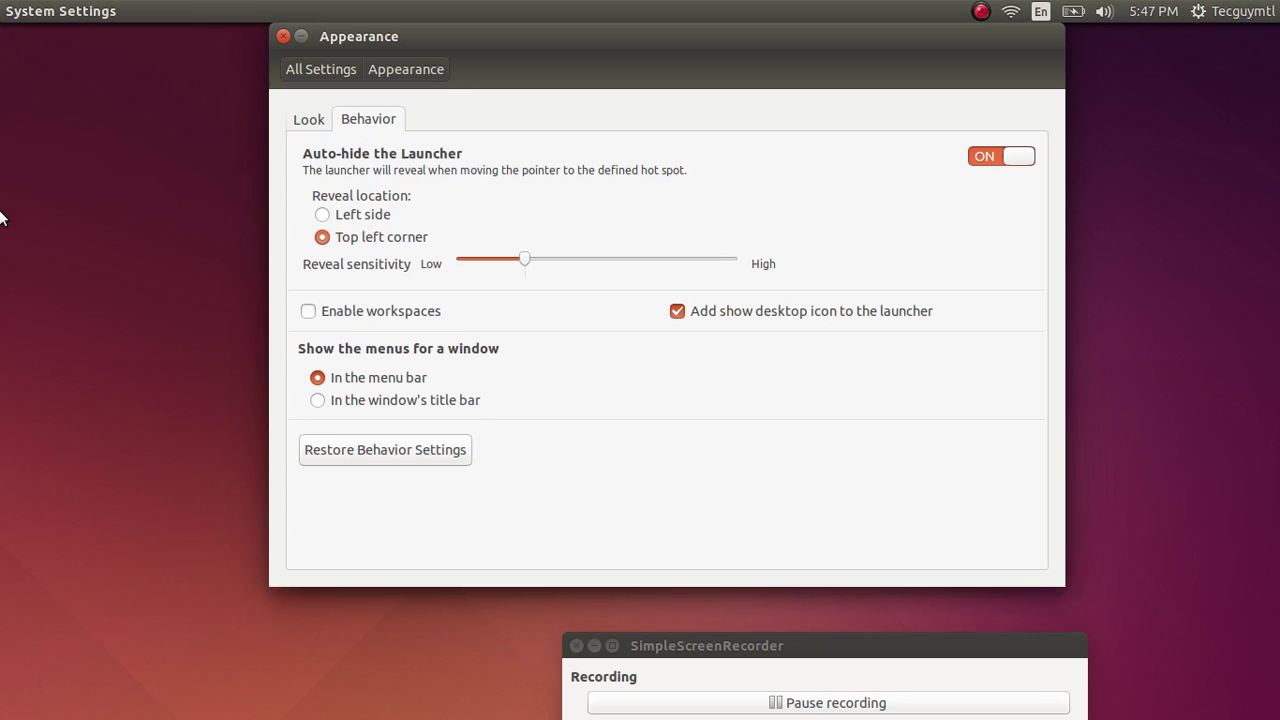
click(366, 222)
mouse_move(2, 278)
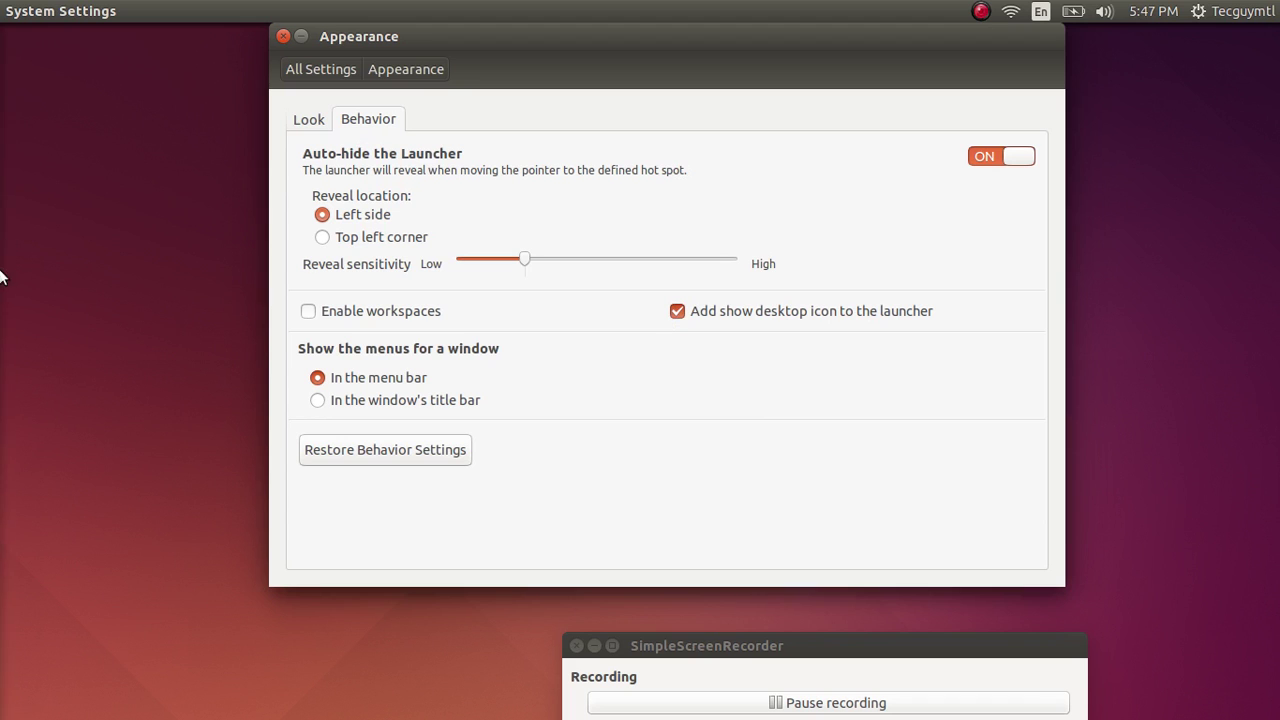
mouse_move(6, 405)
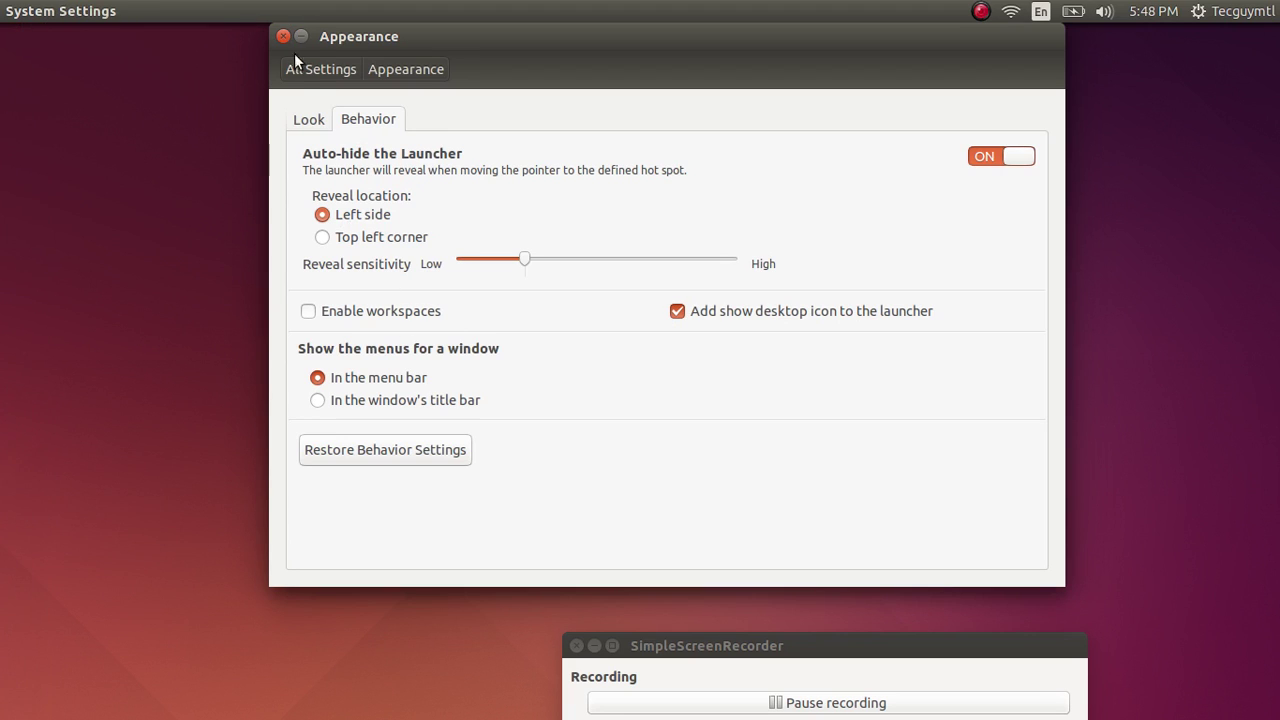
click(303, 123)
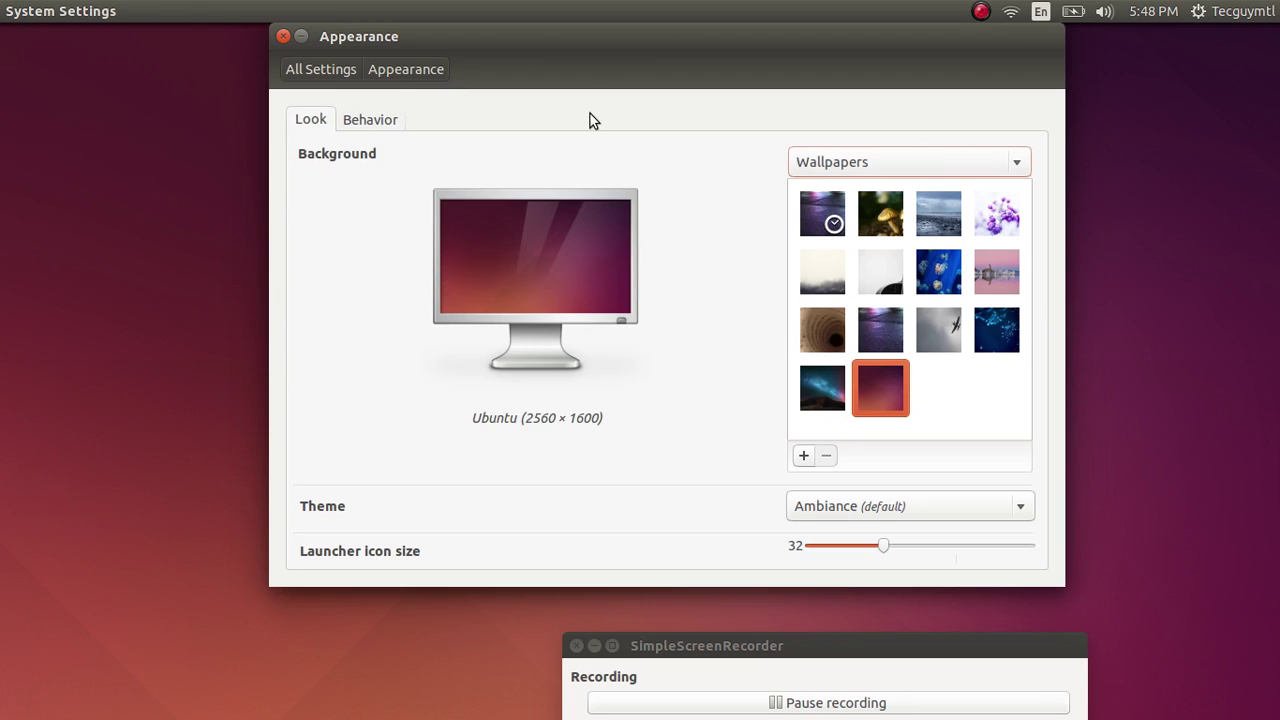